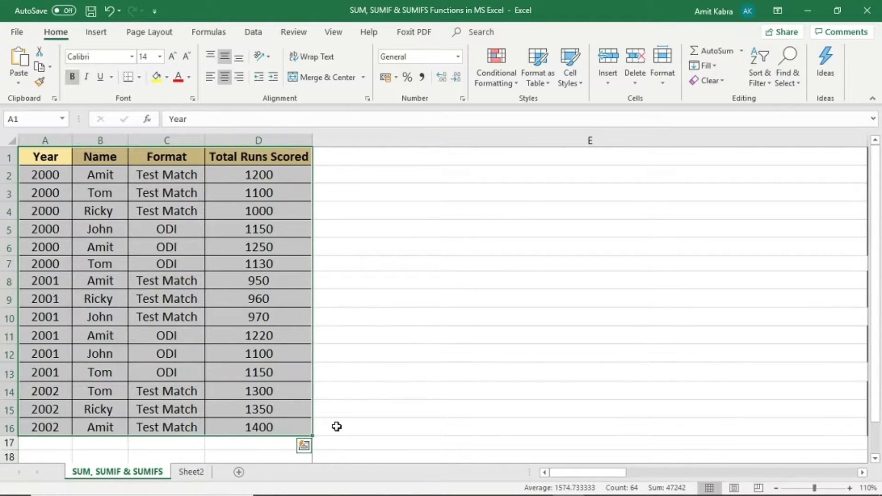
# Step: Enter a SUM formula over the Total Runs Scored values D2:D16 in G9 and check it against the whole column's sum
pyautogui.hotkey('ctrl', 'z')
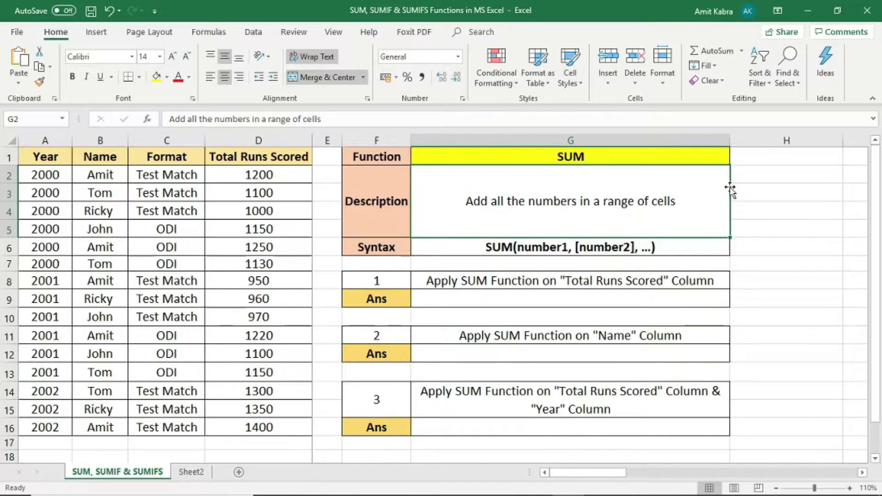
pyautogui.click(726, 281)
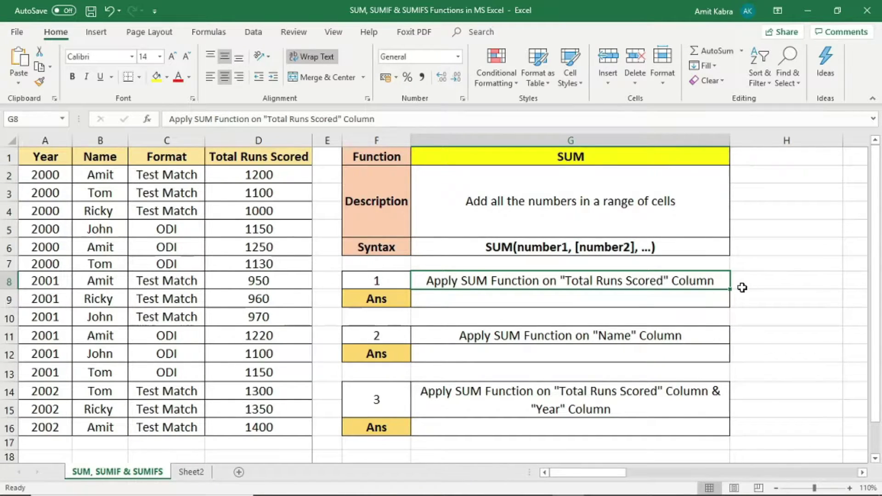
pyautogui.click(241, 140)
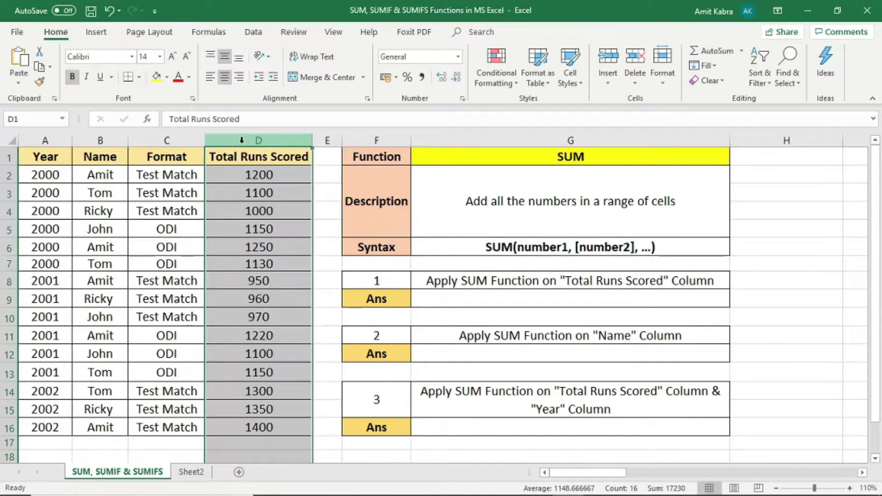
pyautogui.click(430, 300)
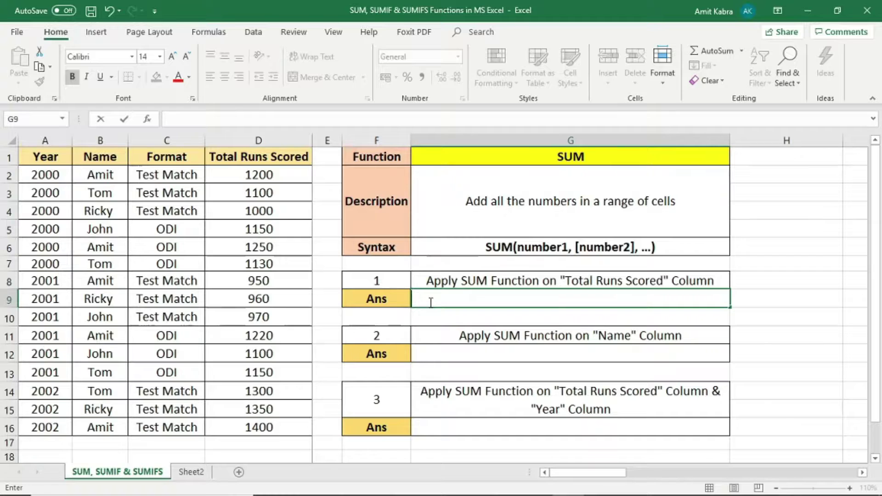
pyautogui.write('=sum(')
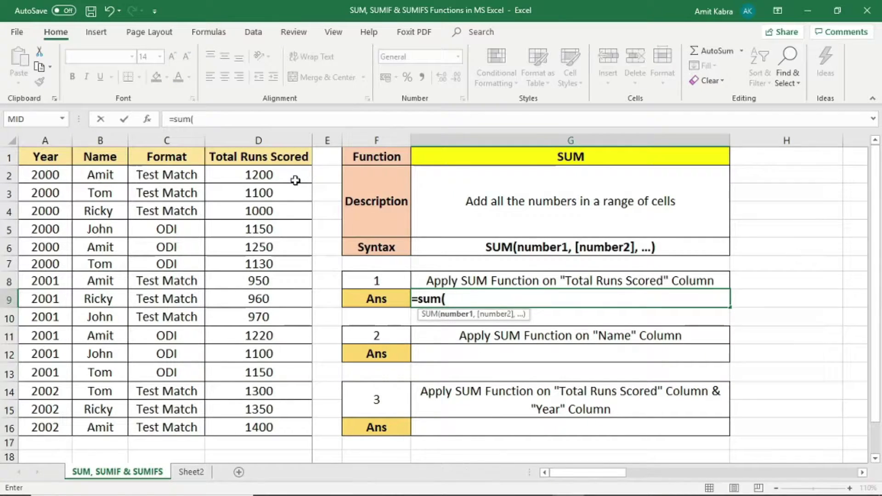
pyautogui.moveTo(296, 180); pyautogui.dragTo(306, 419)
pyautogui.press('Return')
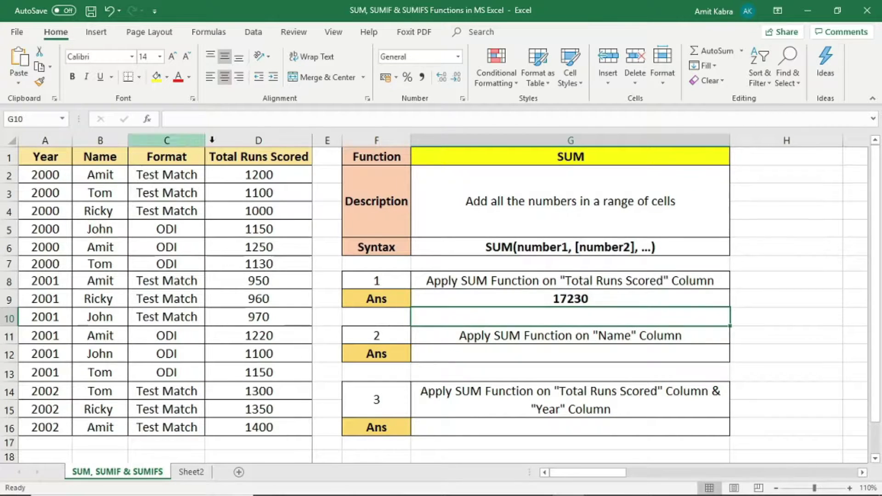
pyautogui.click(242, 143)
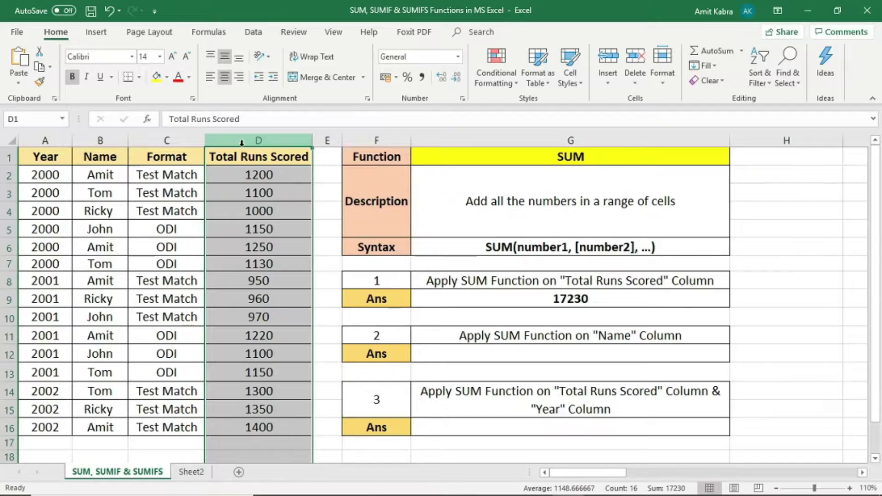
# Step: Enter a SUM formula over the Name values B2:B16 in answer cell G12 and select the Name column for comparison
pyautogui.click(724, 340)
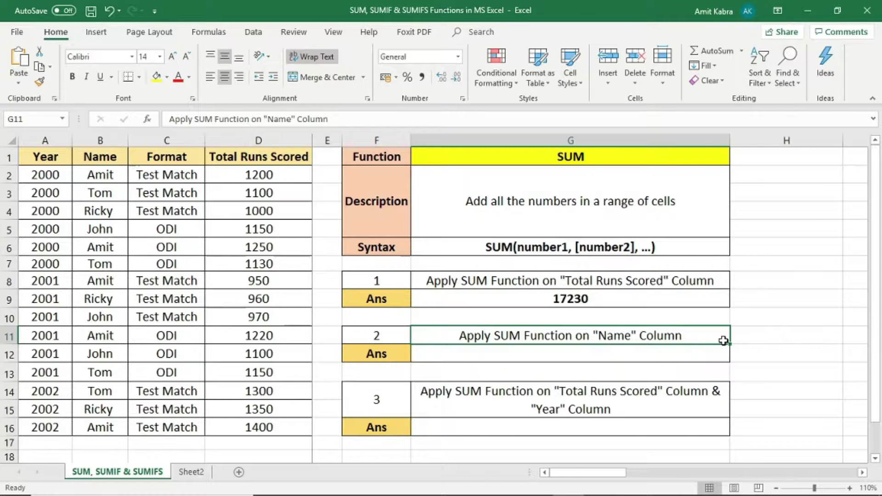
pyautogui.click(98, 139)
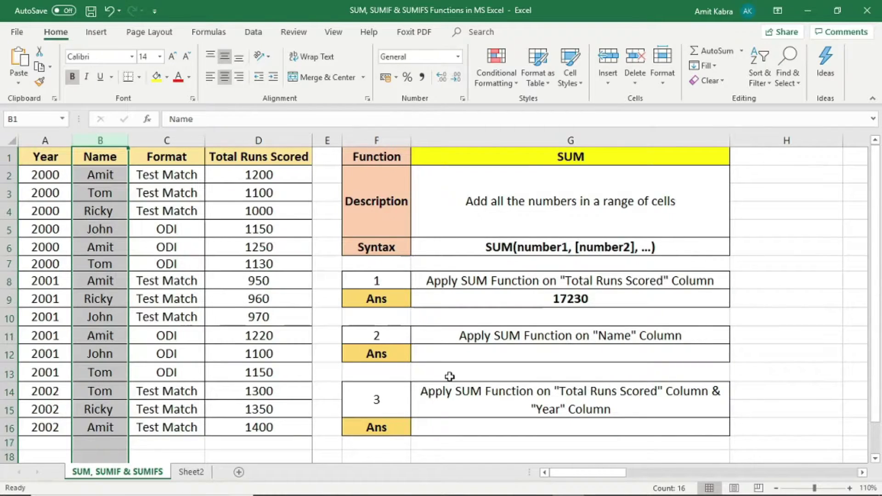
pyautogui.click(500, 359)
pyautogui.write('=sum(')
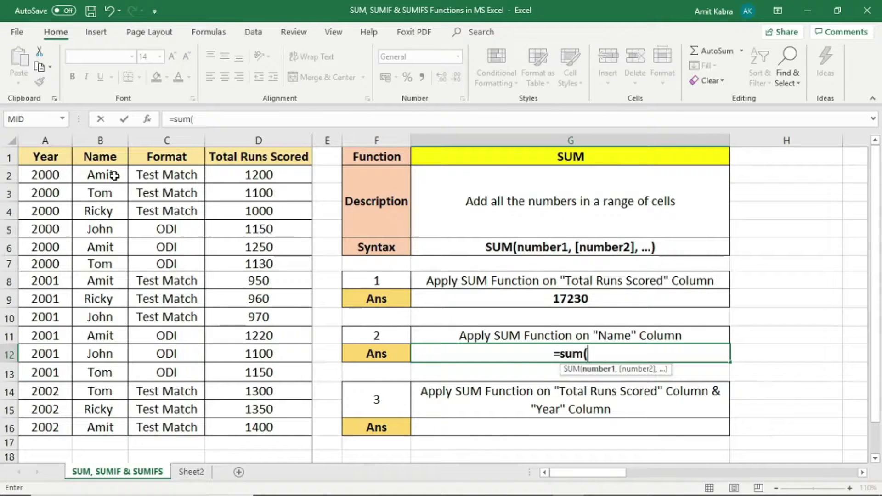
pyautogui.moveTo(114, 175); pyautogui.dragTo(113, 430)
pyautogui.press('Return')
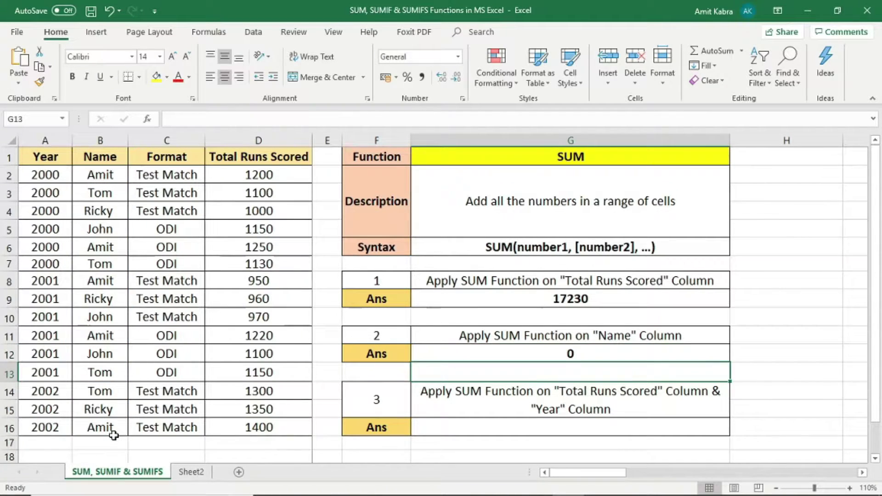
pyautogui.click(102, 141)
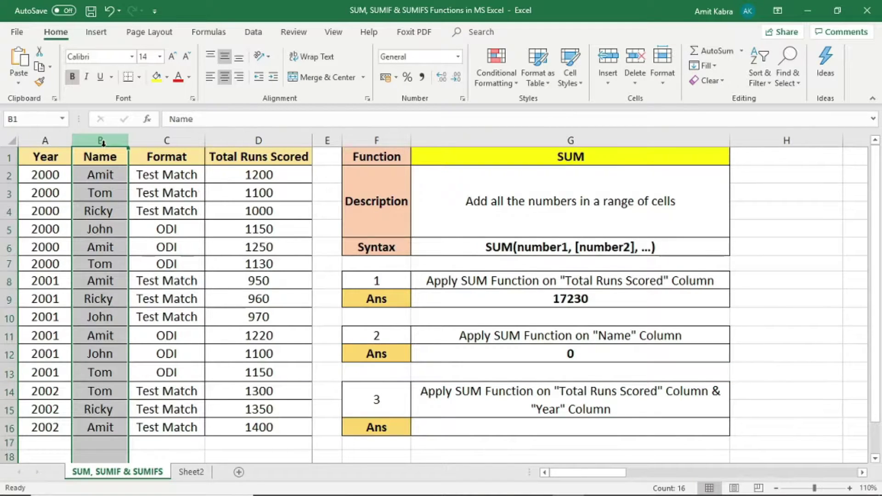
# Step: Enter a SUM formula in answer cell G16 adding both the Total Runs Scored range D2:D16 and the Year range A2:A16
pyautogui.click(627, 422)
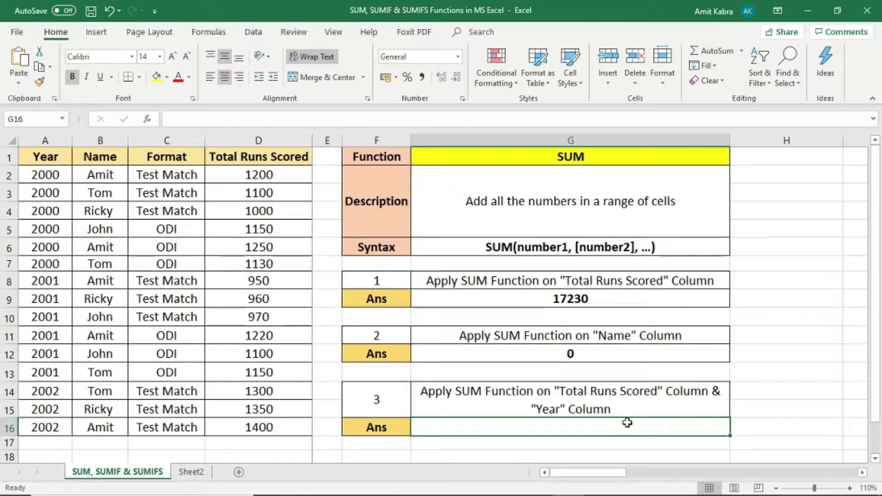
pyautogui.write('=')
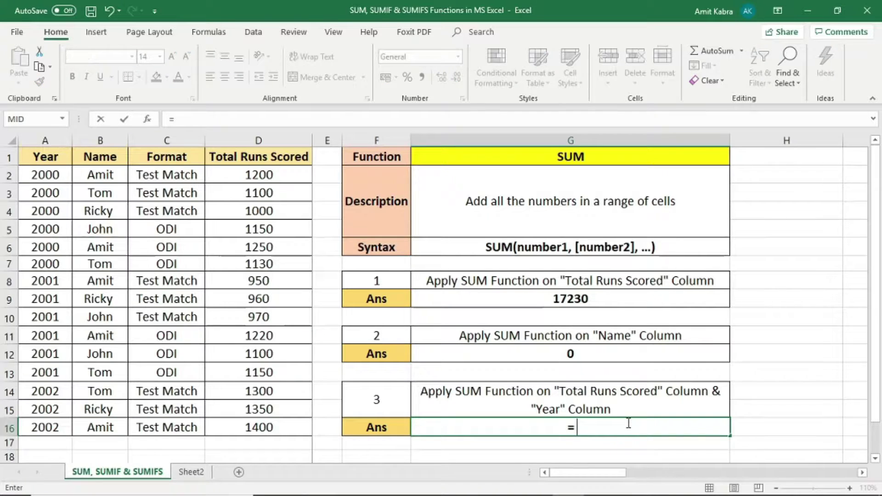
pyautogui.write('sum(')
pyautogui.moveTo(259, 174); pyautogui.dragTo(261, 425)
pyautogui.write(',')
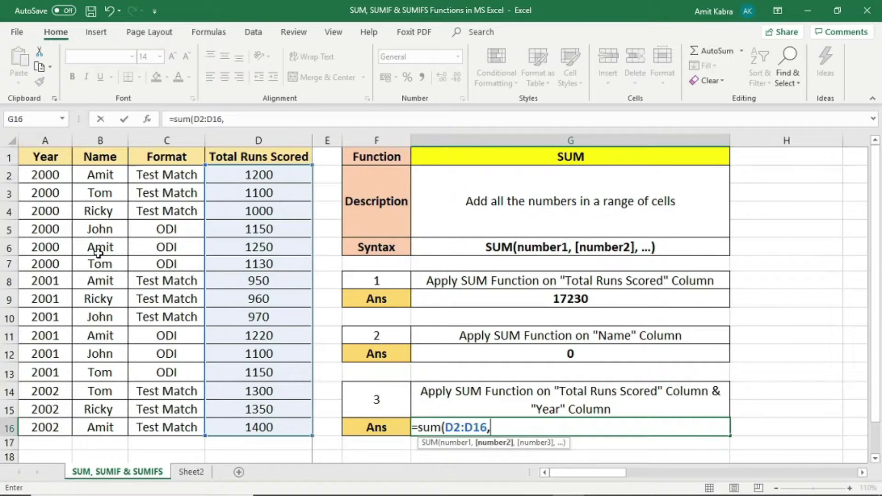
pyautogui.moveTo(45, 175); pyautogui.dragTo(45, 429)
pyautogui.write(')')
pyautogui.press('Return')
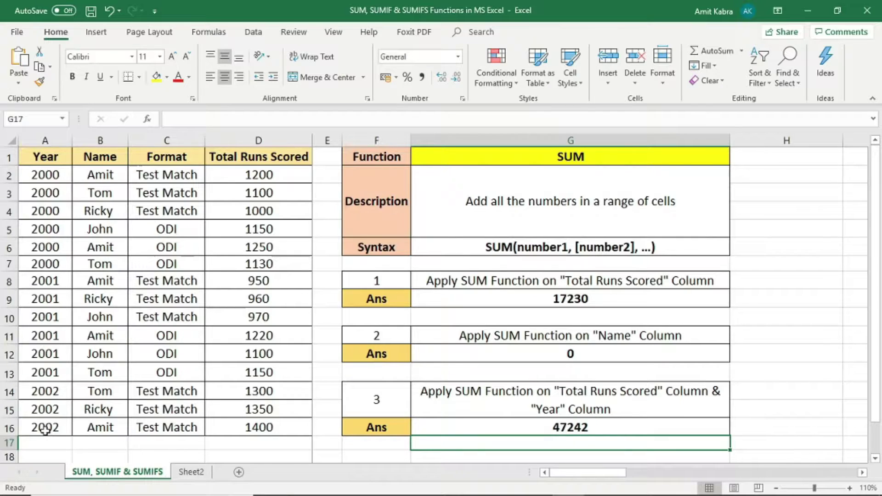
# Step: Select the Total Runs Scored and Year columns together to check their combined sum against the question 3 answer
pyautogui.click(259, 140)
pyautogui.keyDown('ctrl'); pyautogui.click(53, 139); pyautogui.keyUp('ctrl')
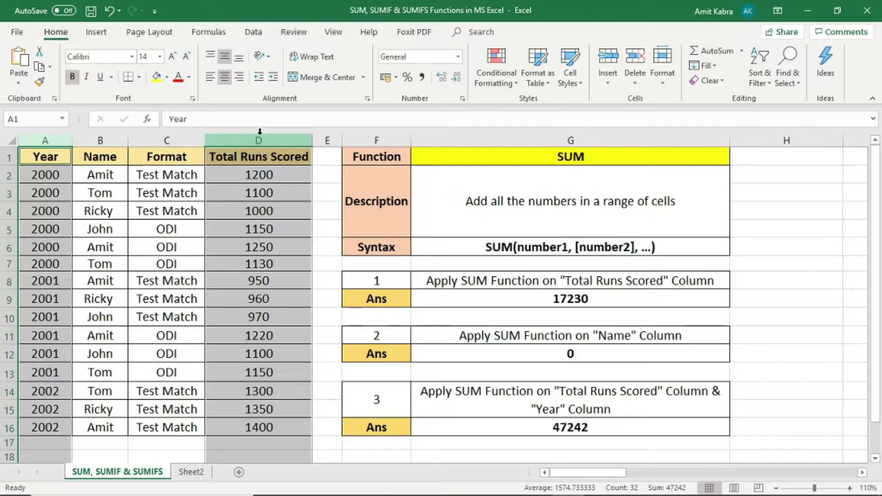
pyautogui.click(765, 410)
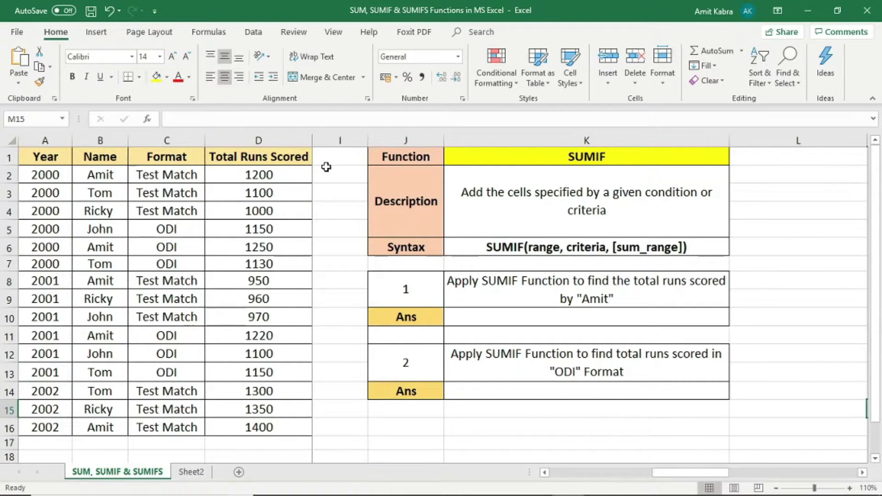
# Step: Enter a SUMIF formula in K10 with range B2:B16, the player named in question 1 as criterion, and sum range D2:D16
pyautogui.click(617, 205)
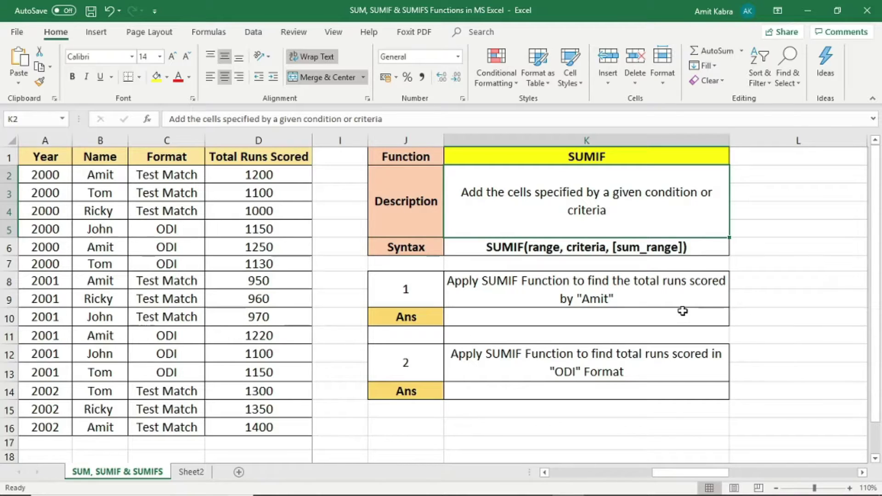
pyautogui.click(699, 305)
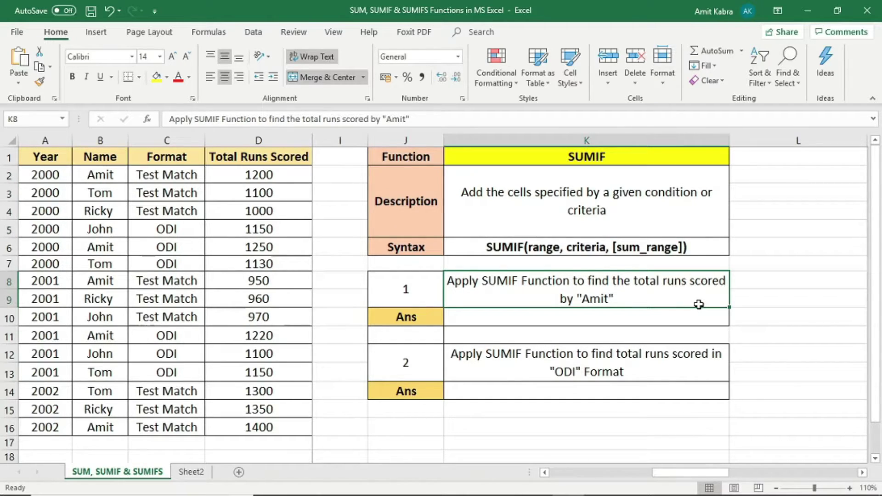
pyautogui.press('Return')
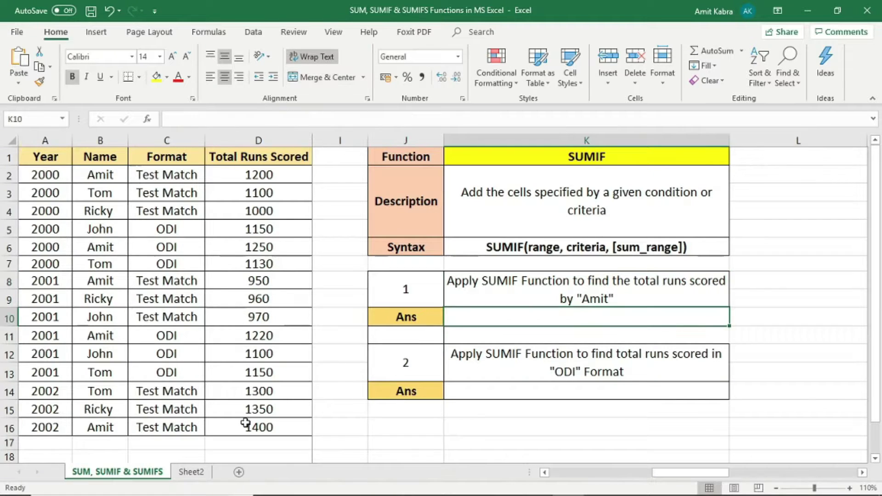
pyautogui.write('=su')
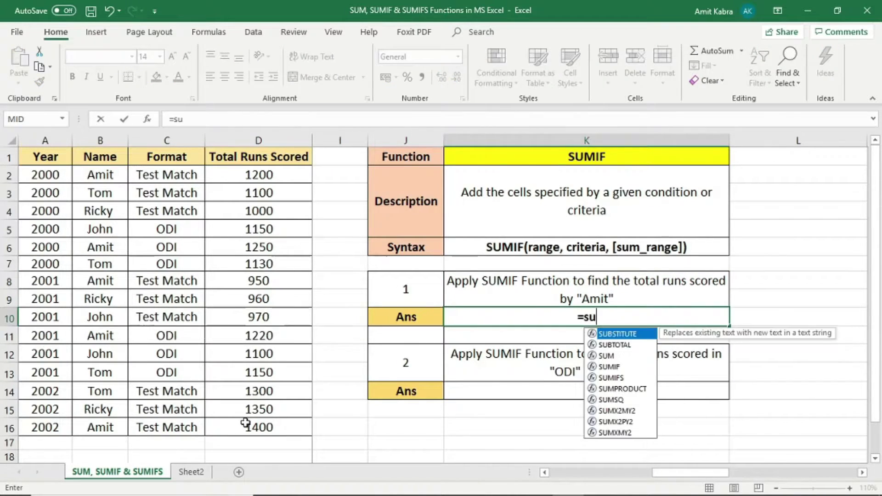
pyautogui.write('mif(')
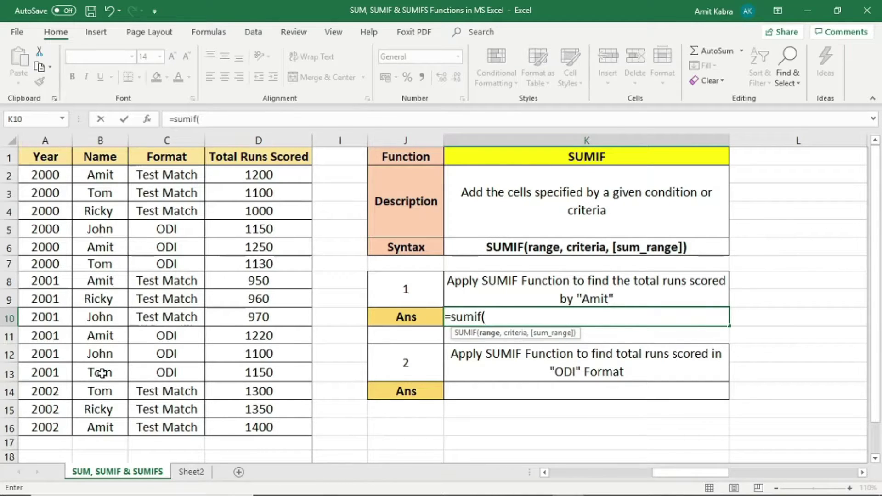
pyautogui.click(108, 172)
pyautogui.moveTo(108, 172); pyautogui.dragTo(119, 426)
pyautogui.write(',"')
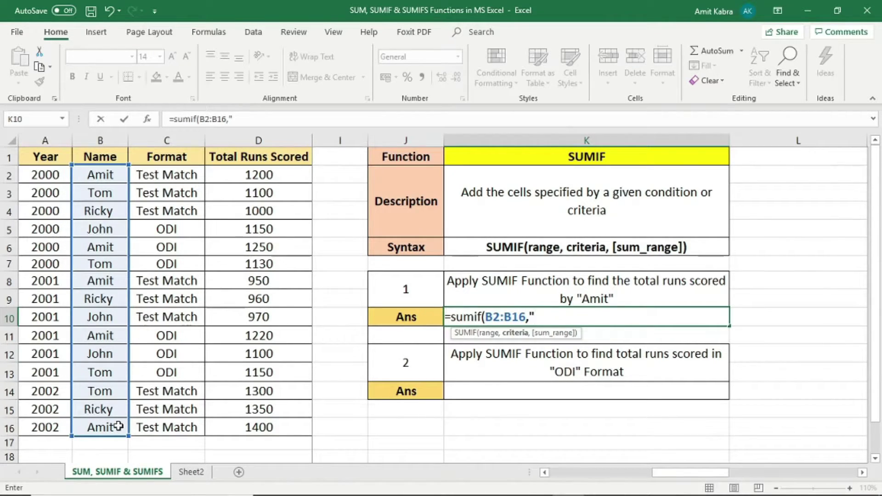
pyautogui.write('Amit')
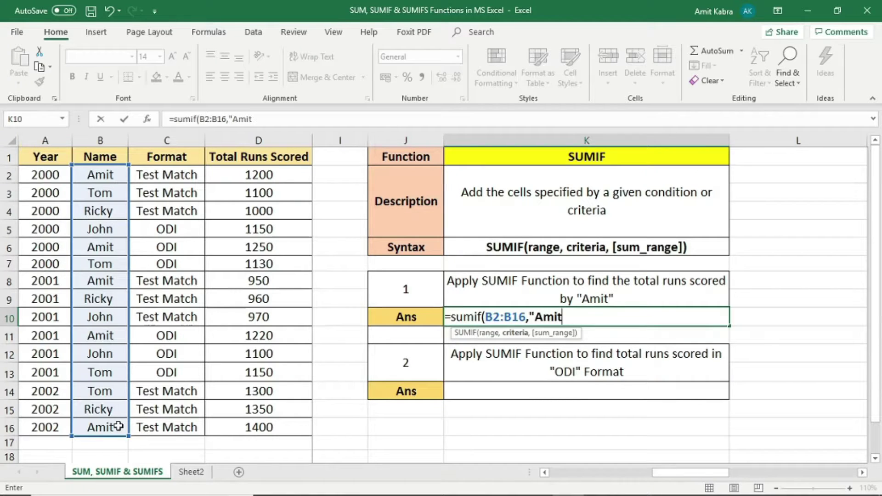
pyautogui.write('",')
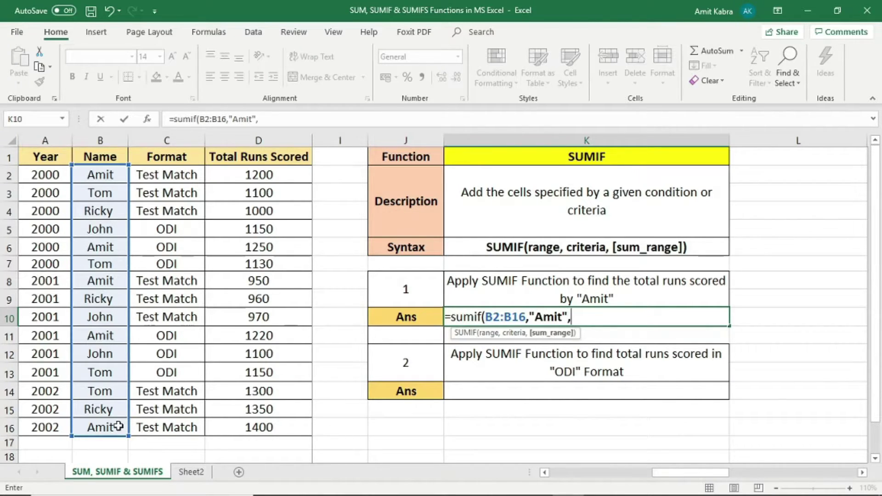
pyautogui.click(293, 177)
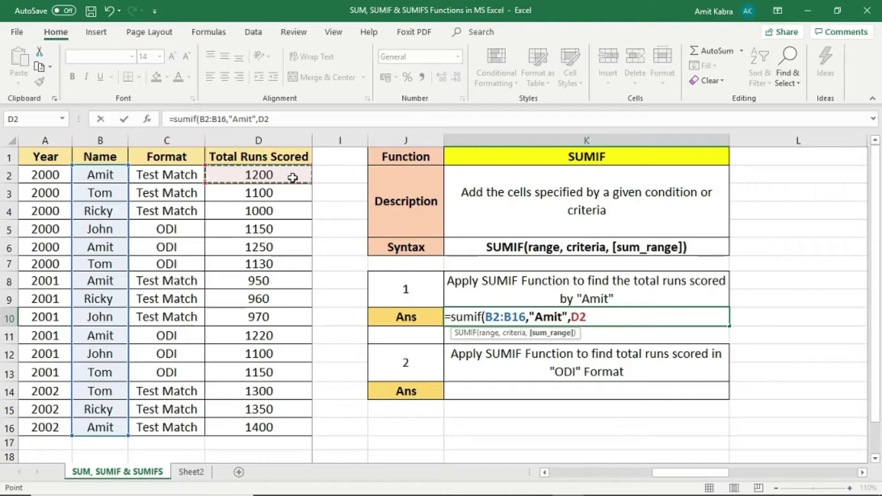
pyautogui.moveTo(293, 177); pyautogui.dragTo(288, 433)
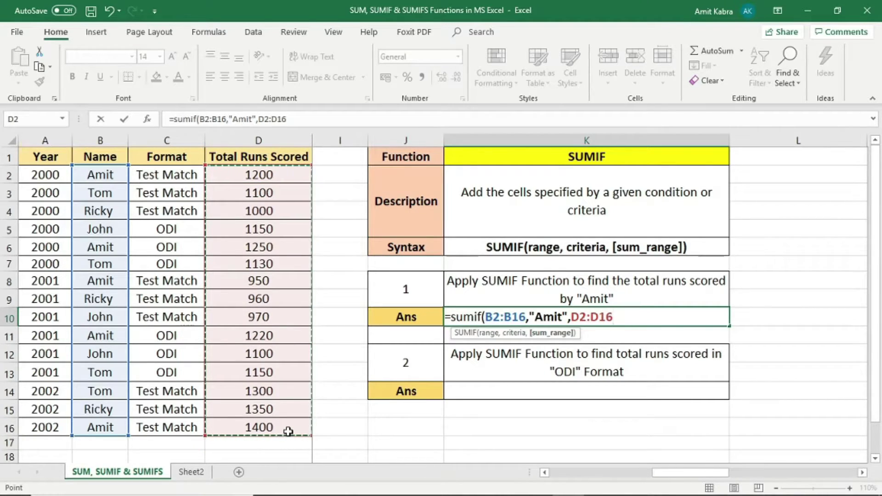
pyautogui.write(')')
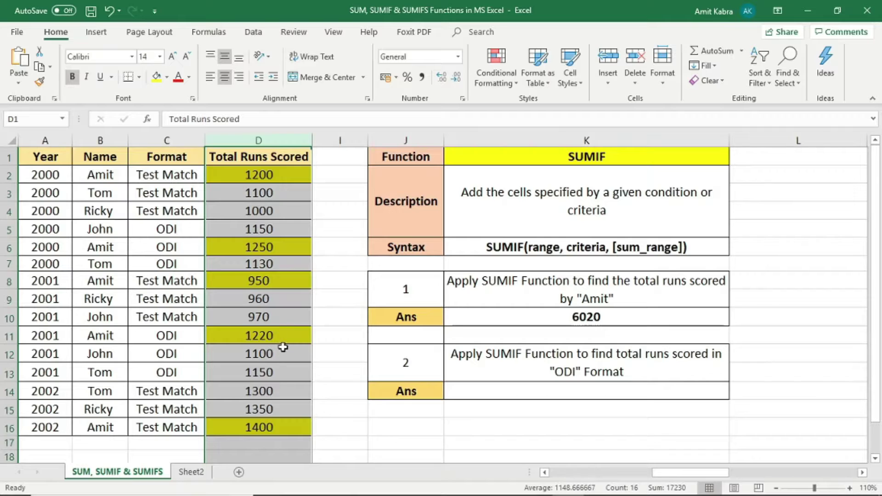
# Step: Undo the yellow highlighting of the matching scores in the Total Runs Scored column
pyautogui.click(525, 422)
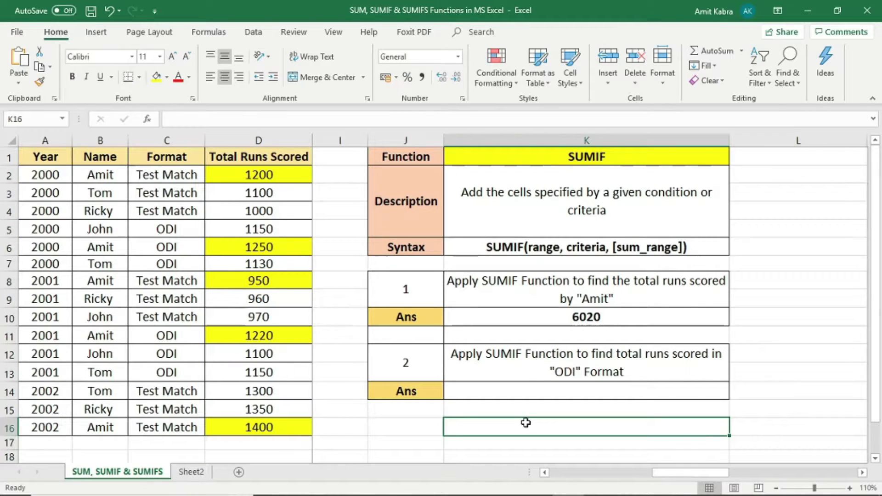
pyautogui.hotkey('ctrl', 'z')
# Step: Enter a SUMIF formula in K14 with range C2:C16, criterion "ODI" and sum range D2:D16
pyautogui.click(536, 391)
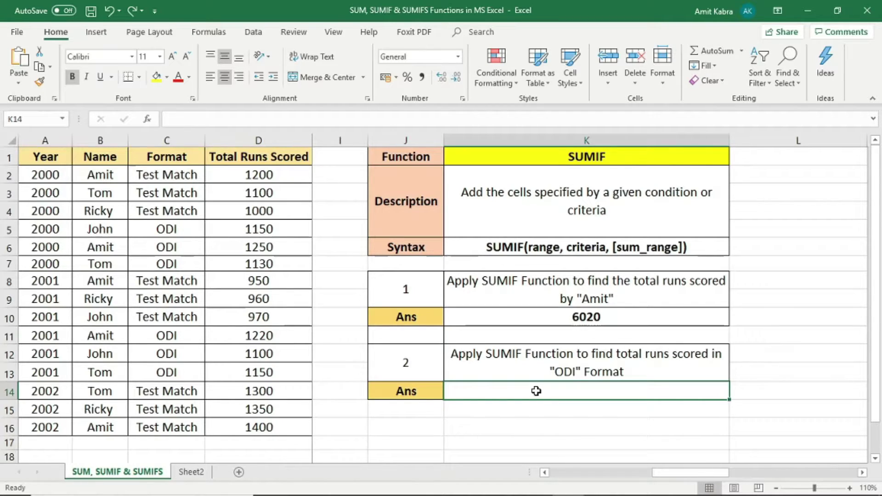
pyautogui.write('=')
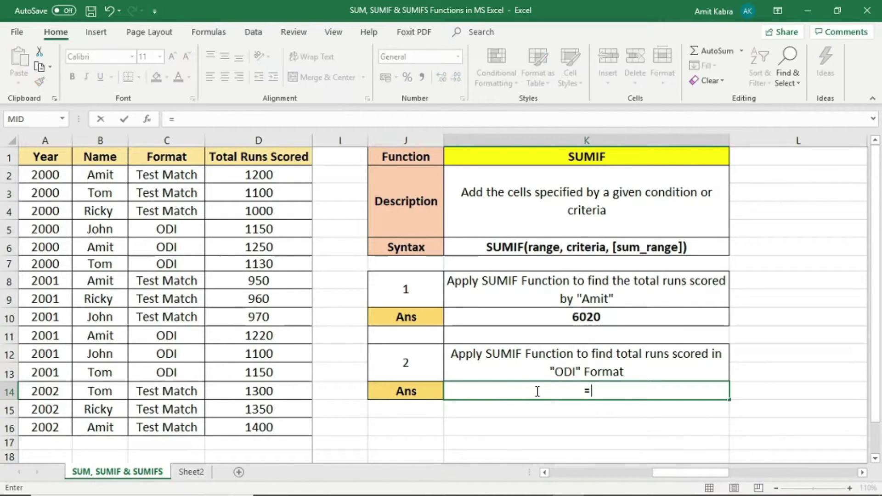
pyautogui.write('sumi')
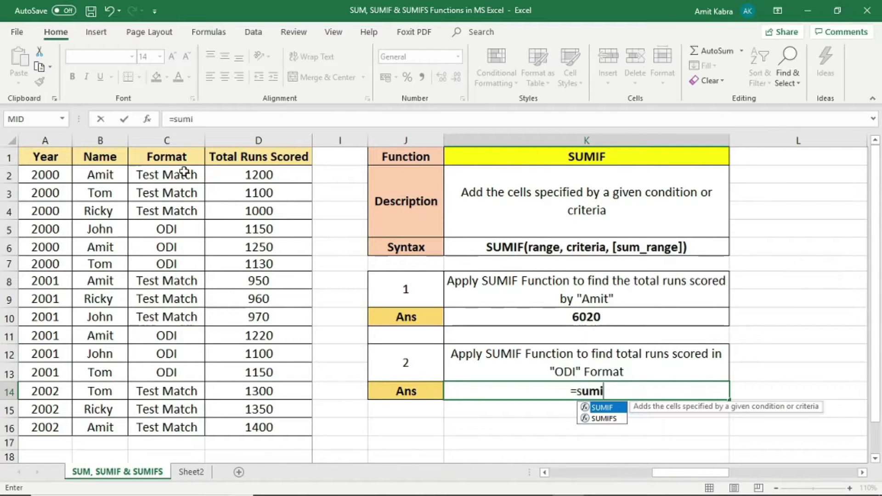
pyautogui.write('f(')
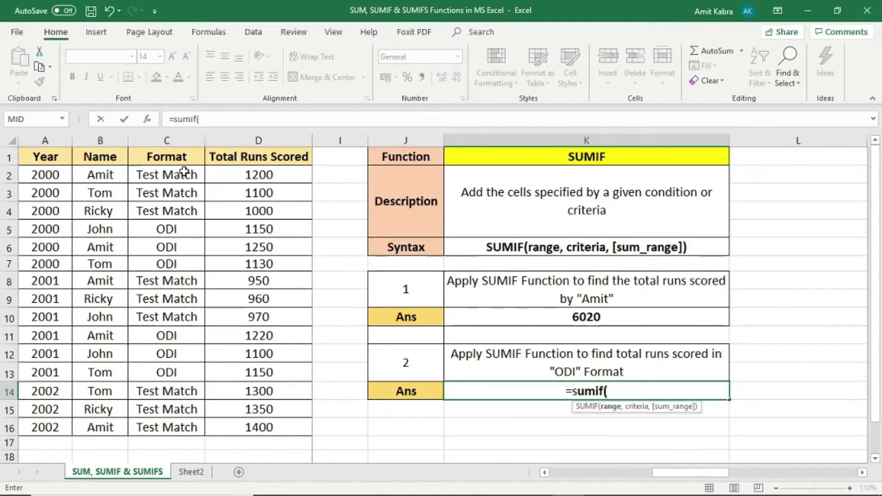
pyautogui.moveTo(167, 175); pyautogui.dragTo(177, 422)
pyautogui.write(',')
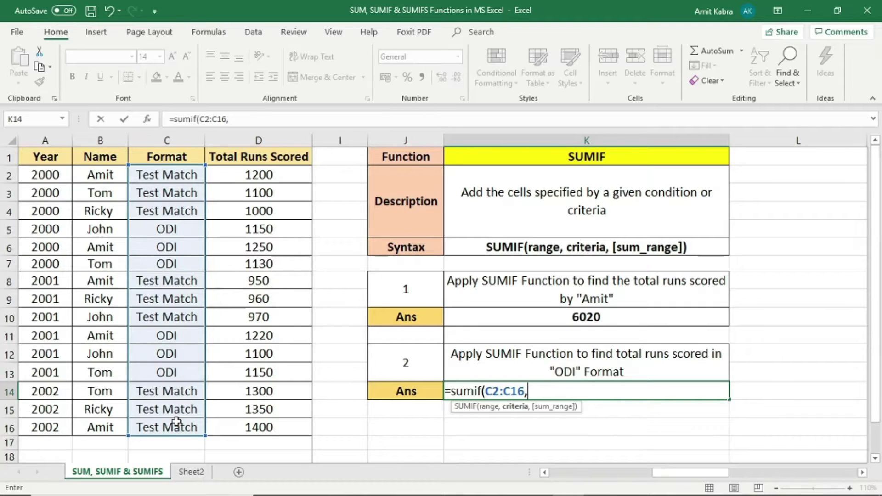
pyautogui.write('"')
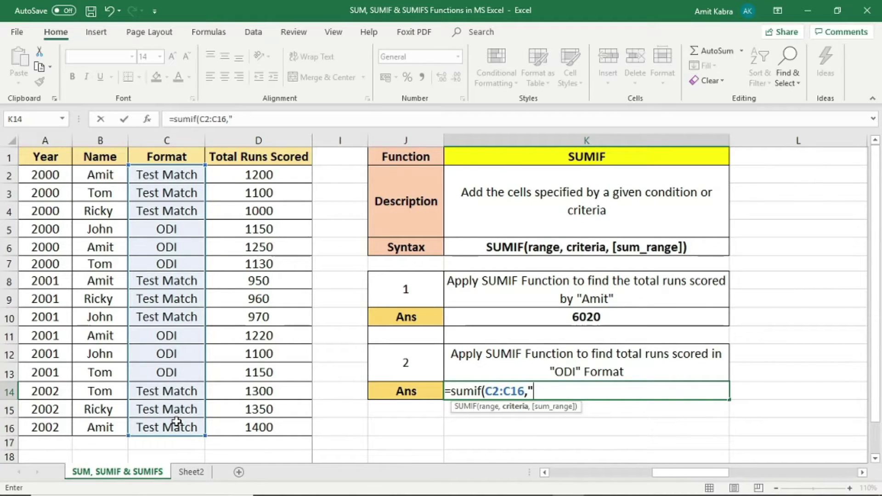
pyautogui.write('ODI",')
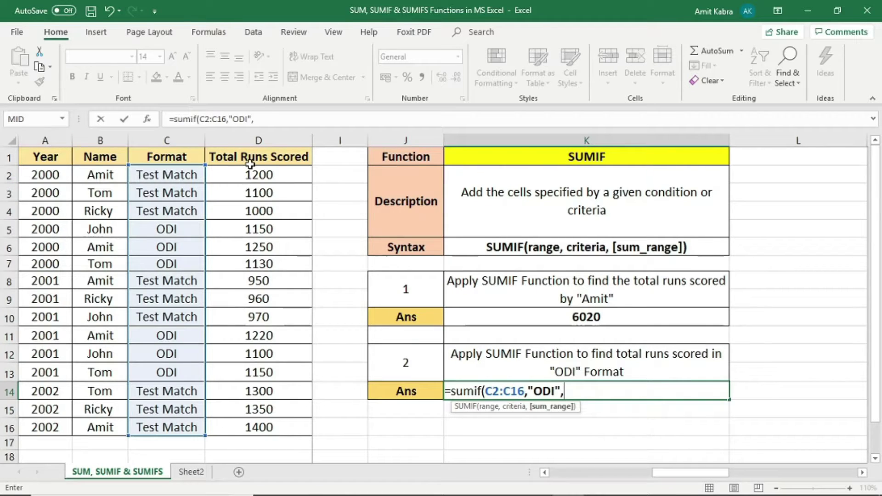
pyautogui.moveTo(248, 173); pyautogui.dragTo(247, 427)
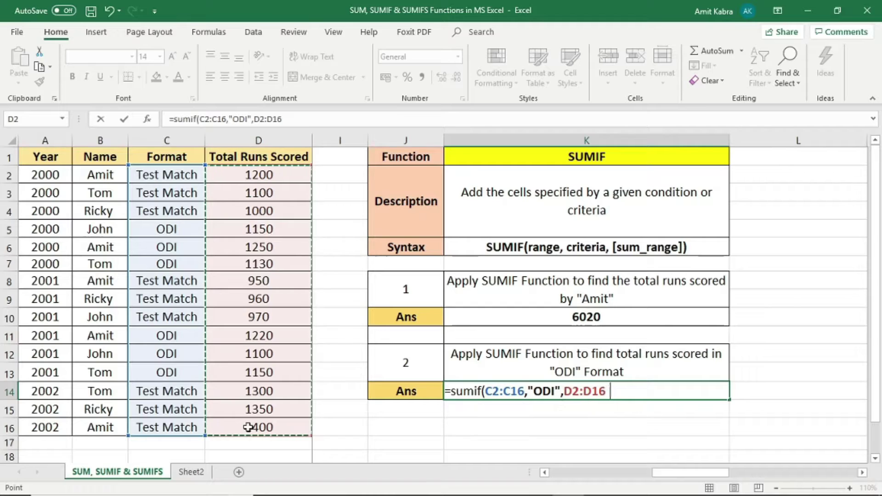
pyautogui.write(')')
pyautogui.press('Return')
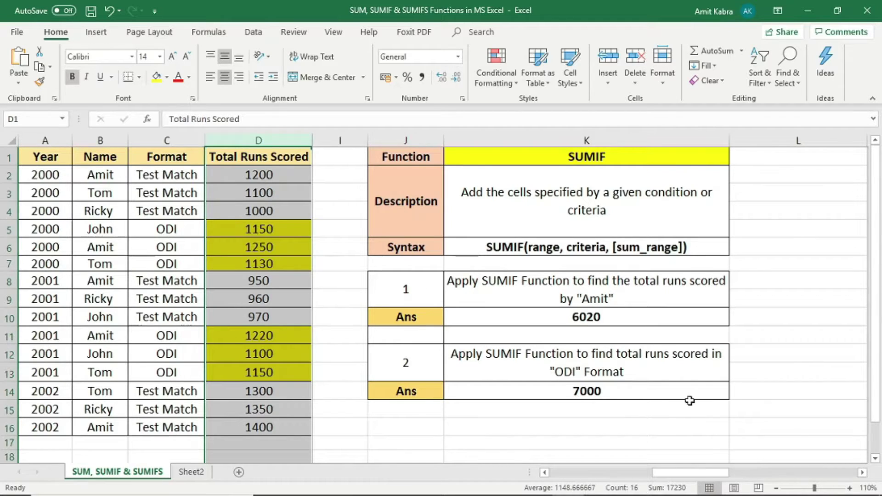
pyautogui.click(755, 399)
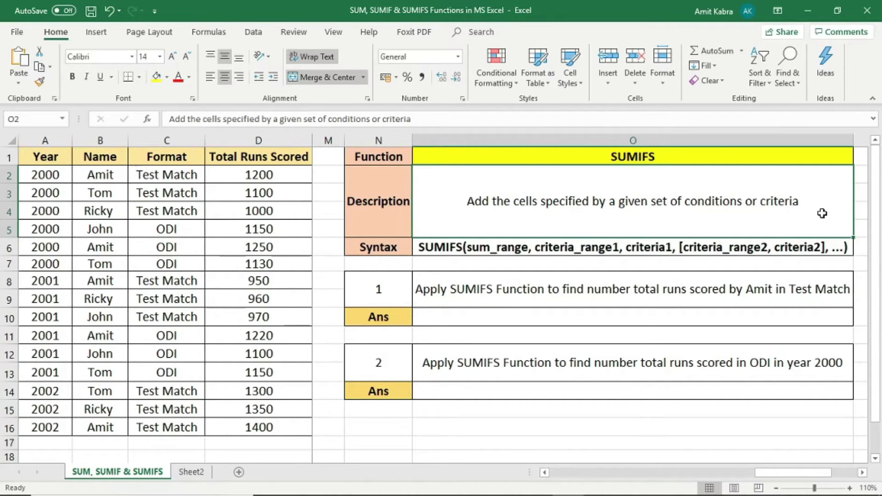
# Step: Start a SUMIFS formula in answer cell O10 with the Total Runs Scored cells D2:D16 as the sum range
pyautogui.click(788, 300)
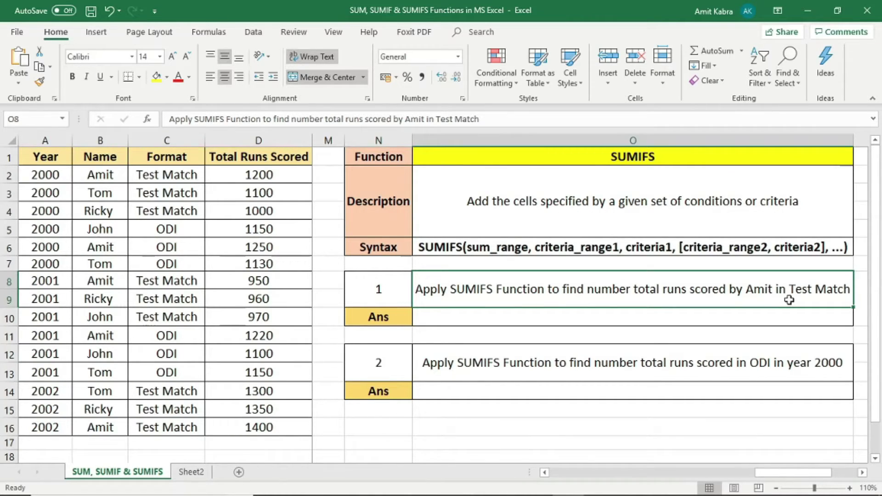
pyautogui.click(547, 319)
pyautogui.write('=')
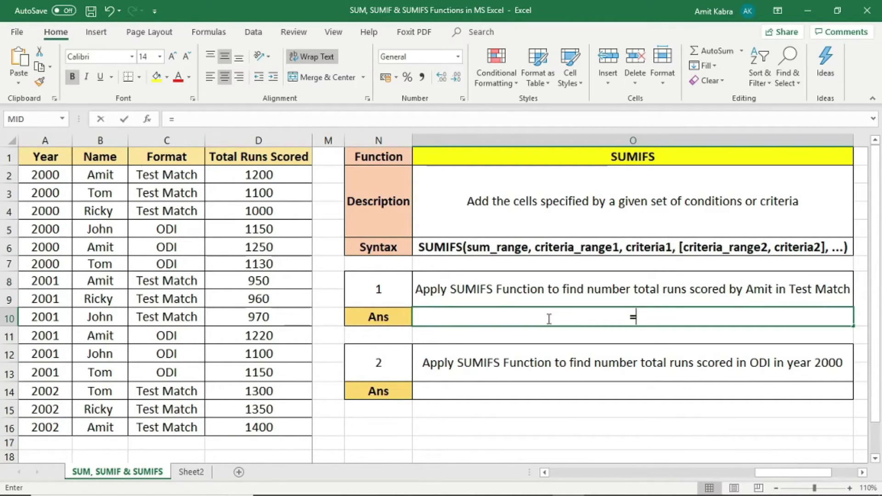
pyautogui.write('sumifs(')
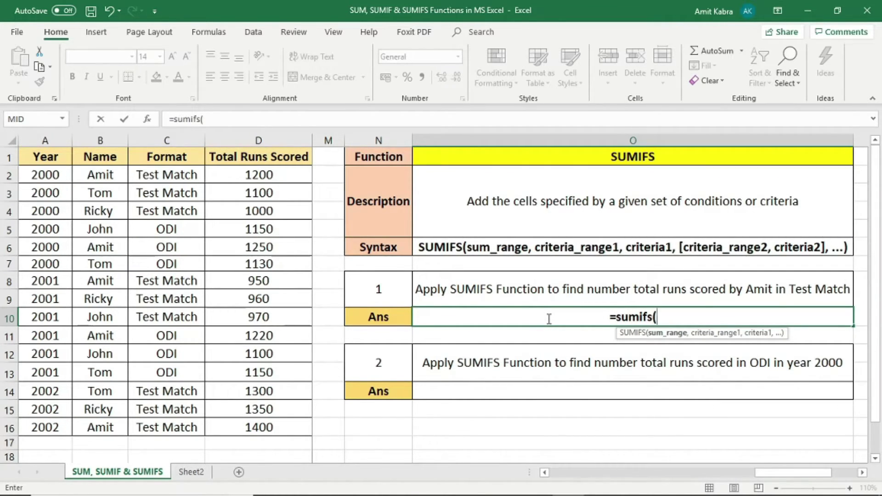
pyautogui.click(304, 169)
pyautogui.moveTo(299, 196); pyautogui.dragTo(284, 422)
pyautogui.write(',')
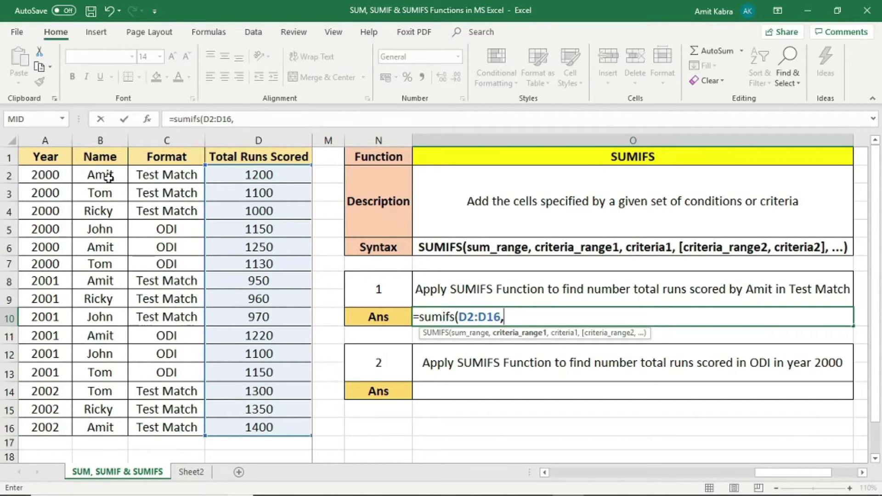
# Step: Complete the O10 SUMIFS formula with B2:B16 matching the player named in question 1 and C2:C16 matching "Test Match"
pyautogui.moveTo(106, 178); pyautogui.dragTo(101, 425)
pyautogui.write(',')
pyautogui.write('"A')
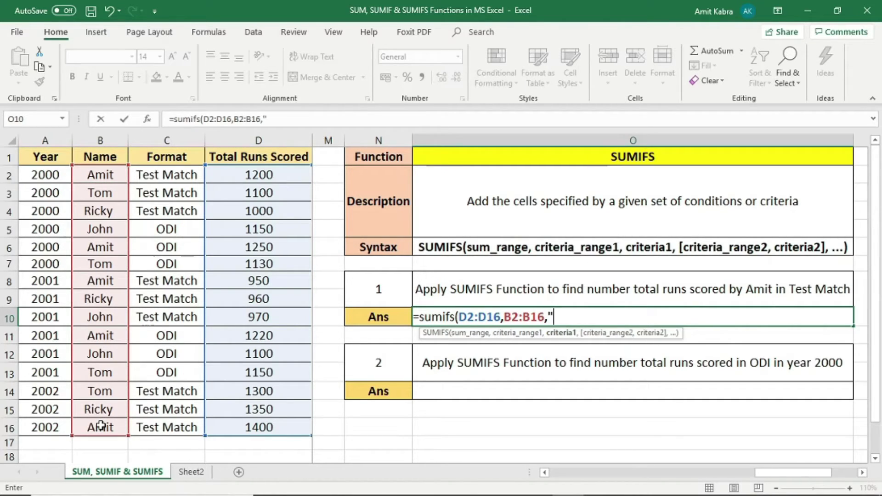
pyautogui.write('mit",')
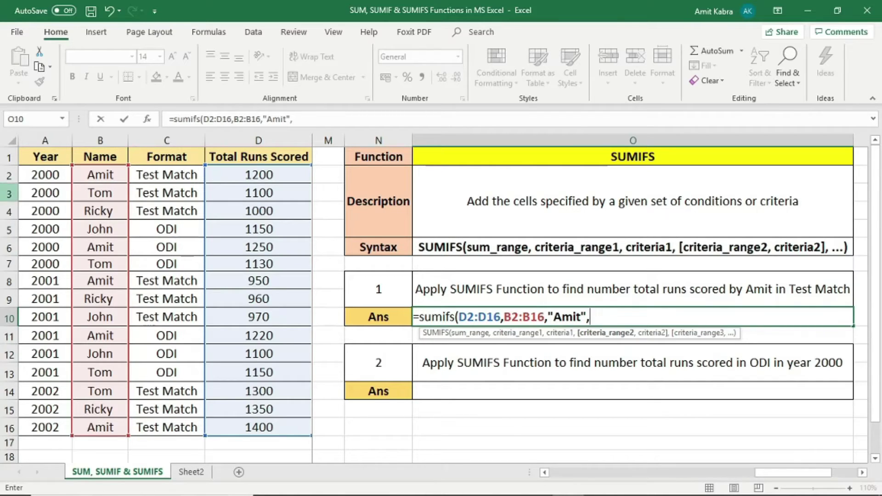
pyautogui.moveTo(148, 174); pyautogui.dragTo(155, 422)
pyautogui.write(',"')
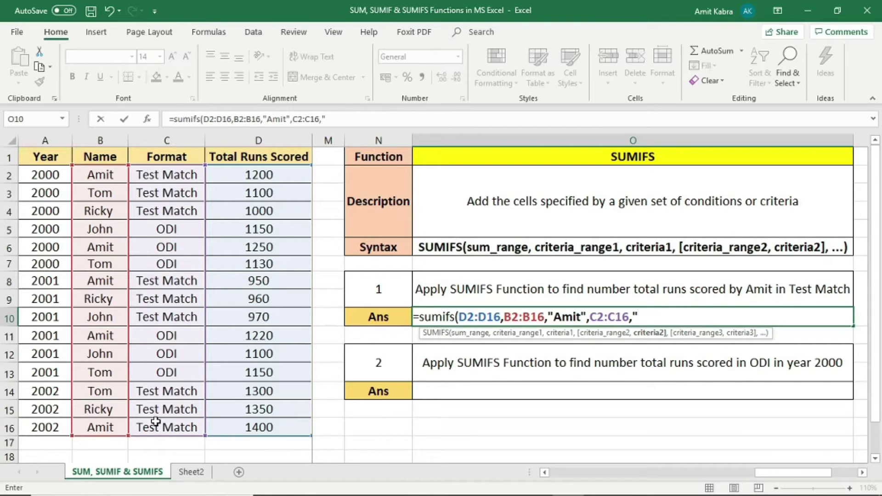
pyautogui.write('Test Match"')
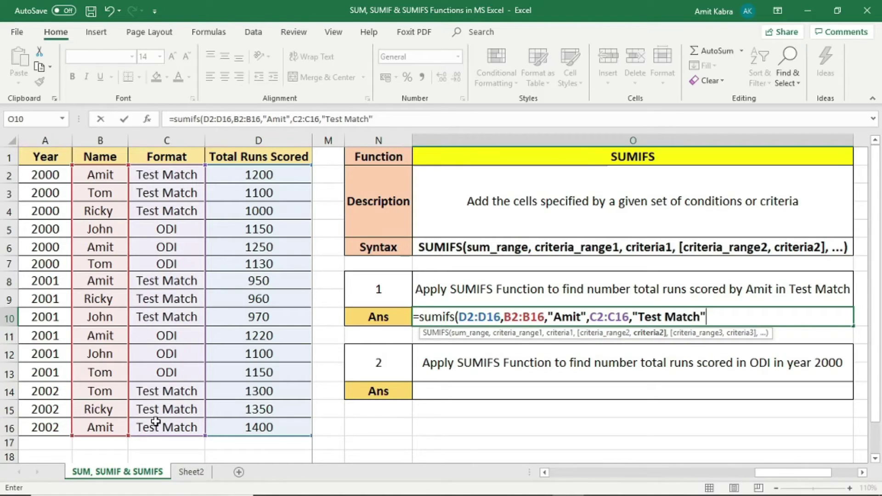
pyautogui.write(')')
pyautogui.hotkey('ctrl', 'Return')
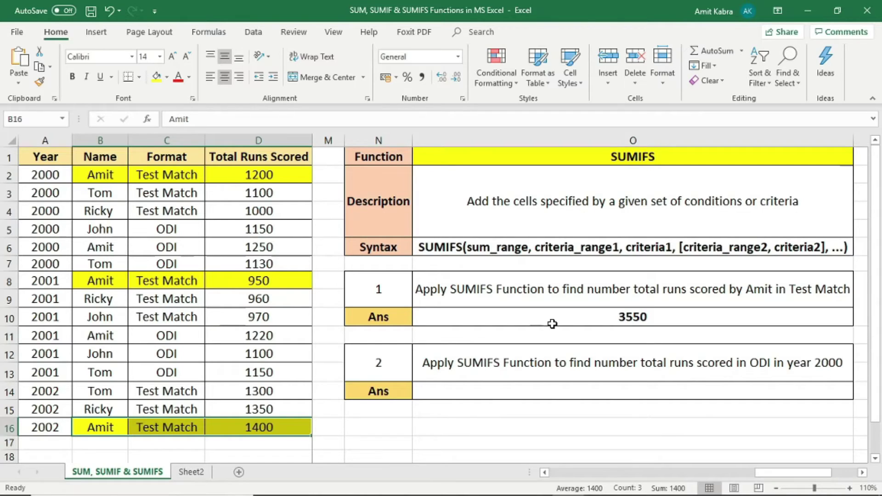
# Step: Undo the yellow highlighting of the question 1 player's Test Match entries in the runs table
pyautogui.hotkey('ctrl', 'z')
pyautogui.hotkey('ctrl', 'z')
pyautogui.hotkey('ctrl', 'z')
# Step: Enter a SUMIFS formula in O14 summing D2:D16 where C2:C16 matches "ODI" and A2:A16 matches "2000"
pyautogui.click(547, 374)
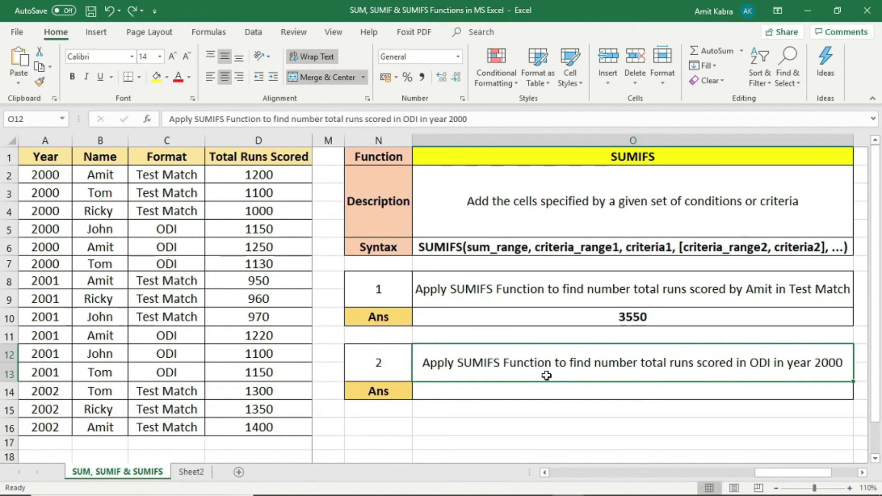
pyautogui.click(546, 391)
pyautogui.write('=sumifs(')
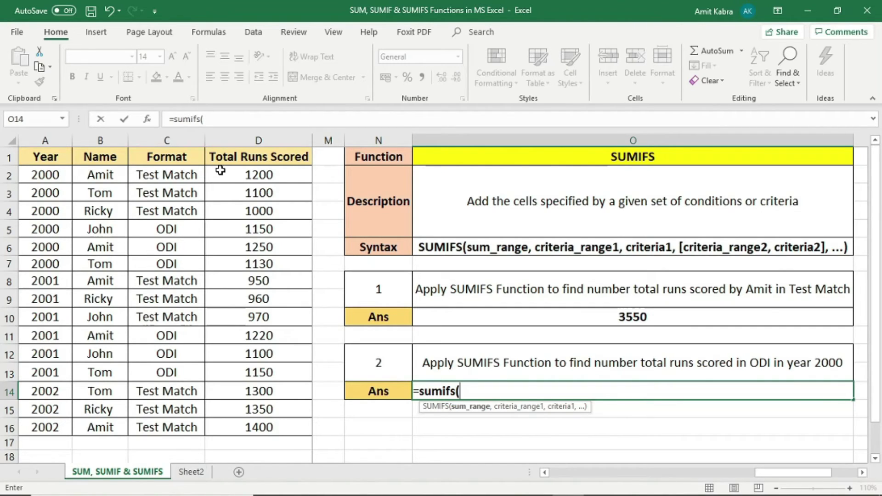
pyautogui.moveTo(220, 170); pyautogui.dragTo(260, 437)
pyautogui.write(',')
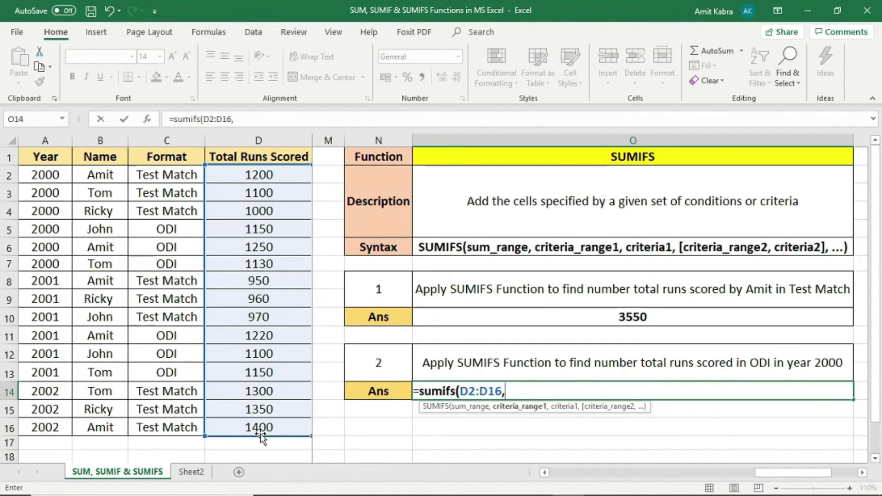
pyautogui.moveTo(161, 170); pyautogui.dragTo(167, 436)
pyautogui.write(',')
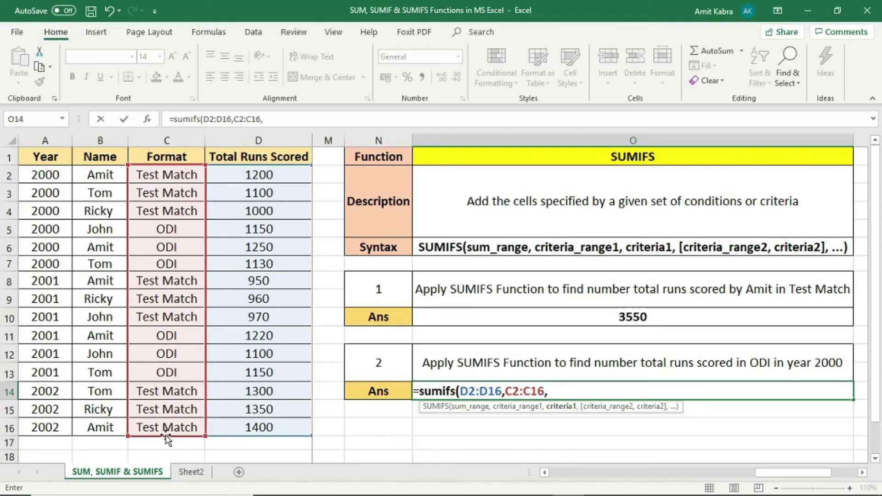
pyautogui.write('"ODI",')
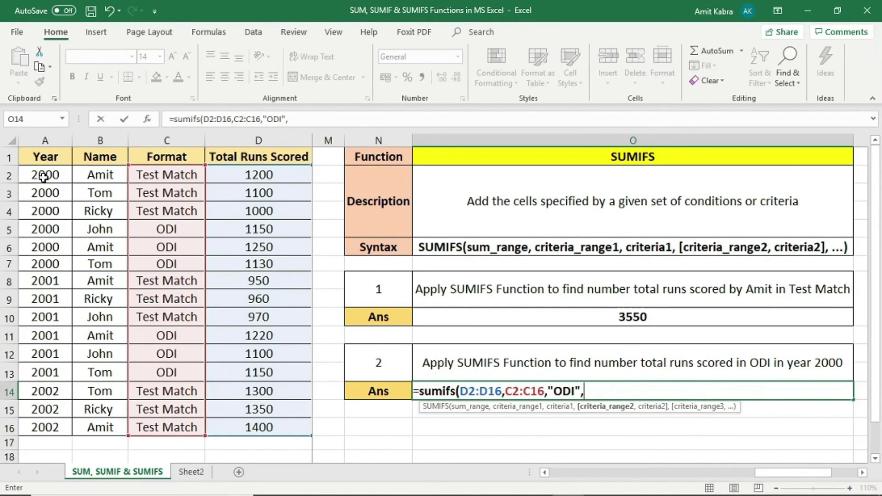
pyautogui.moveTo(44, 177); pyautogui.dragTo(48, 422)
pyautogui.write(',"')
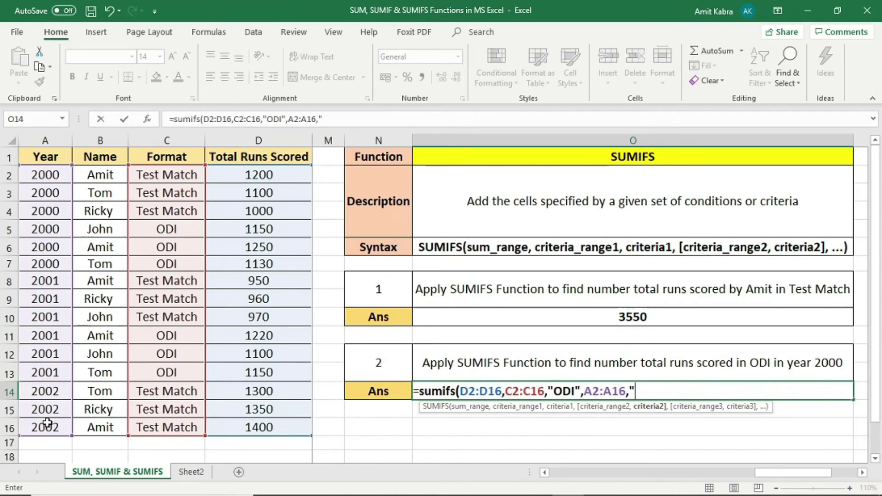
pyautogui.write('2000")')
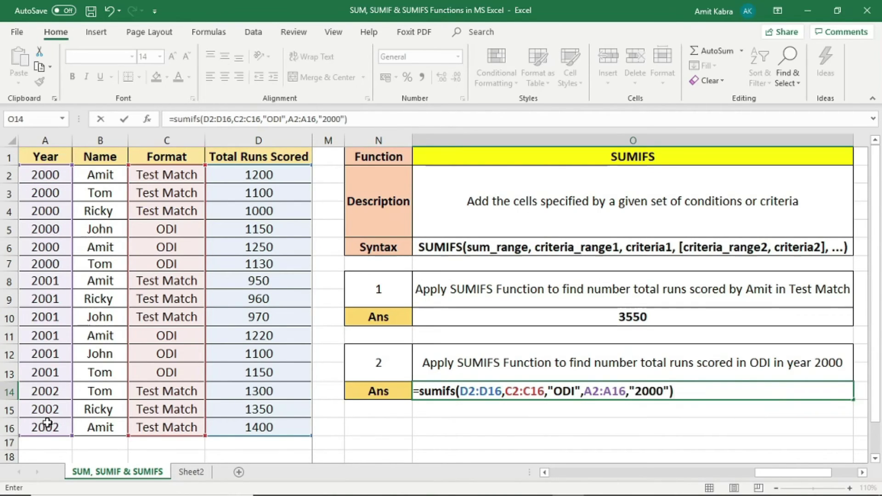
pyautogui.press('Return')
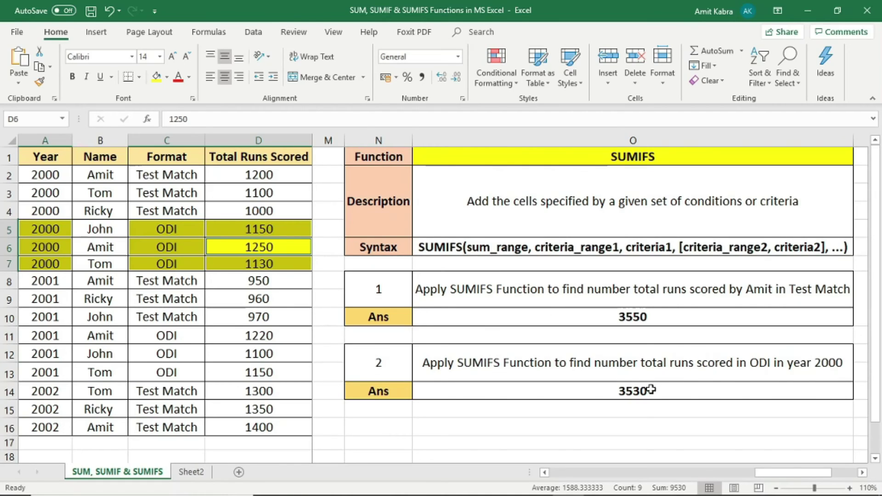
# Step: Undo the yellow highlighting of the ODI entries for year 2000 and select empty cell O16
pyautogui.hotkey('ctrl', 'z')
pyautogui.click(652, 425)
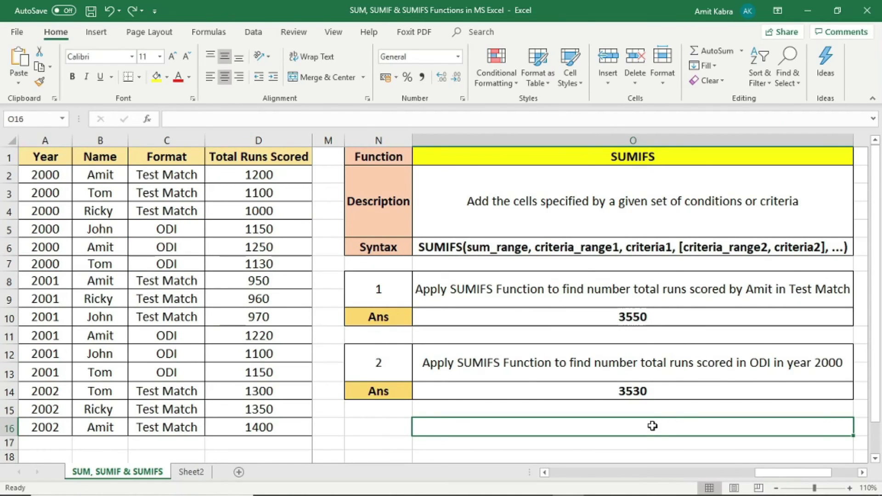